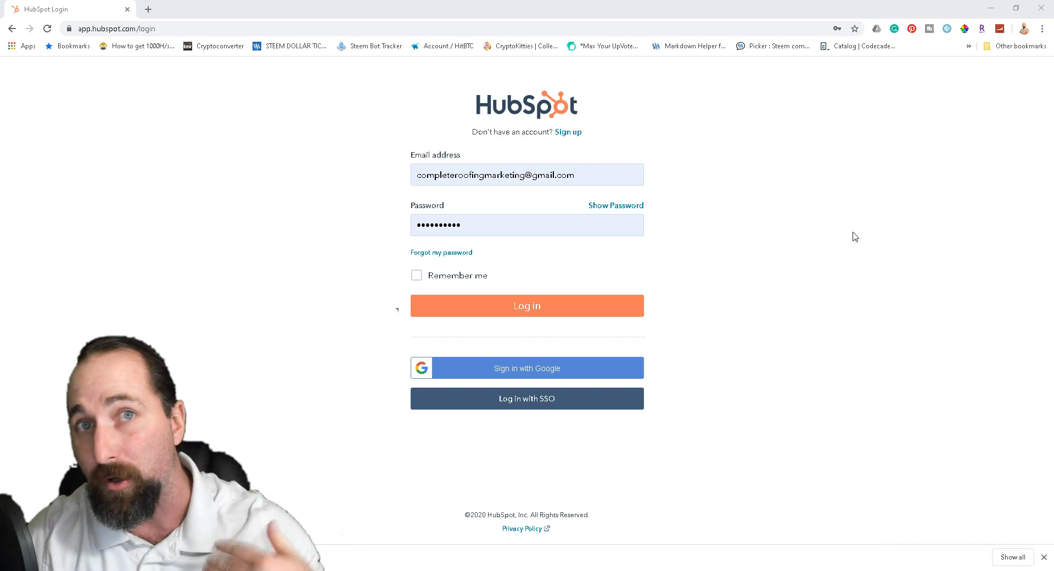
- Log in to HubSpot and open the Contacts menu from the Service Dashboard
left_click(539, 308)
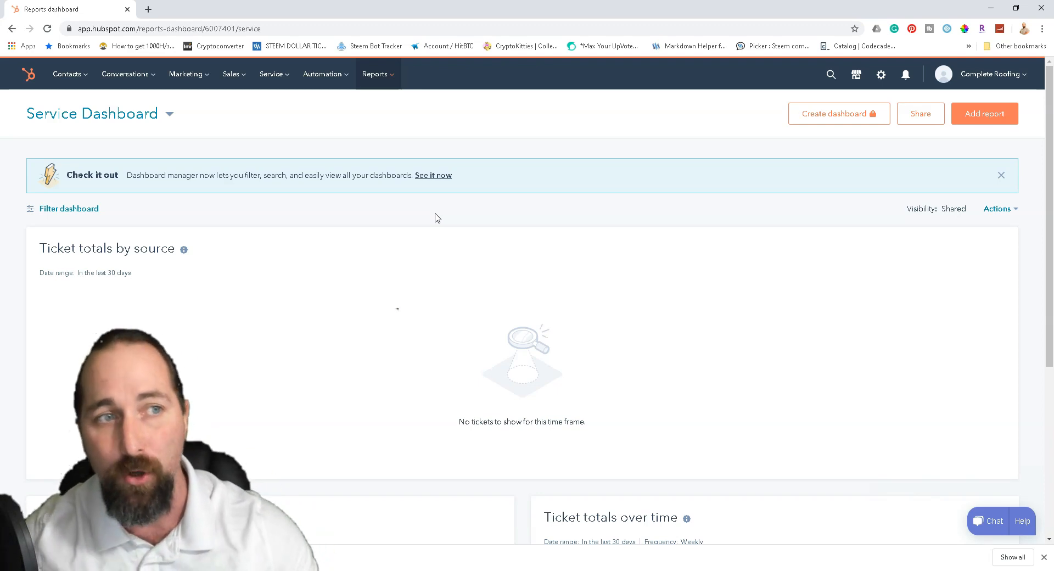
left_click(72, 74)
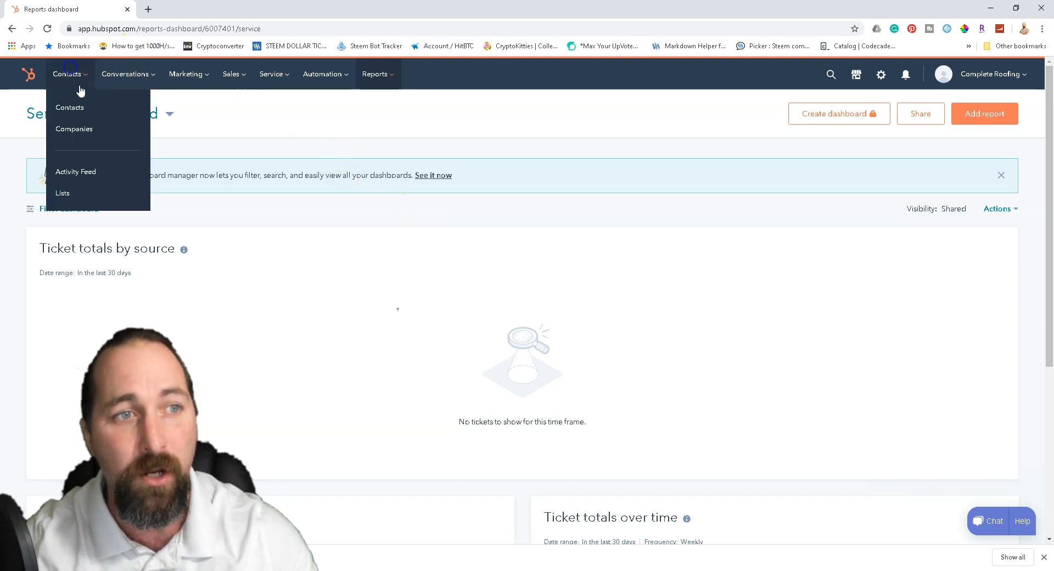
- Go to the All contacts list and start a new contact
left_click(87, 110)
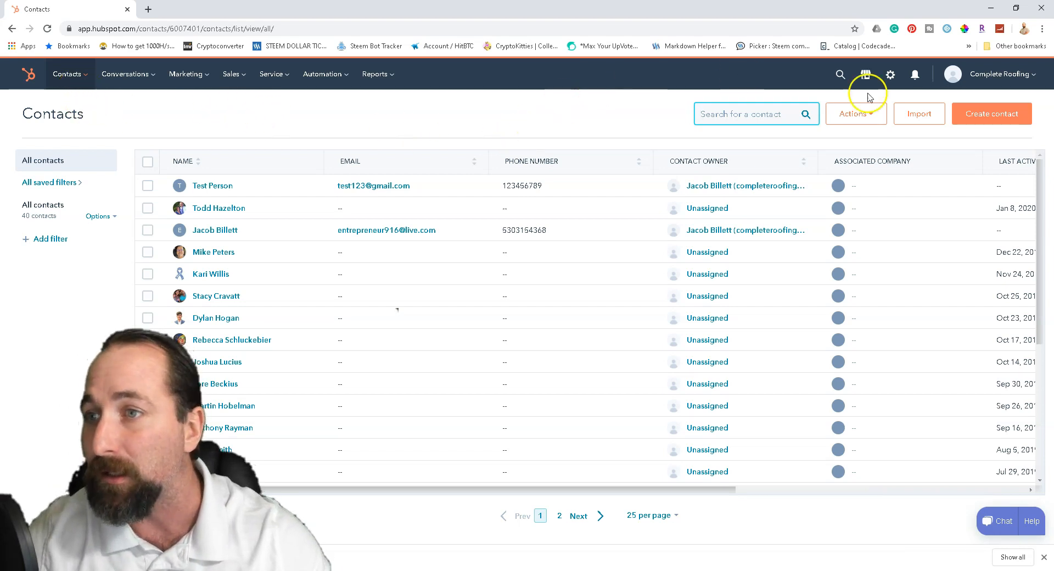
left_click(1002, 115)
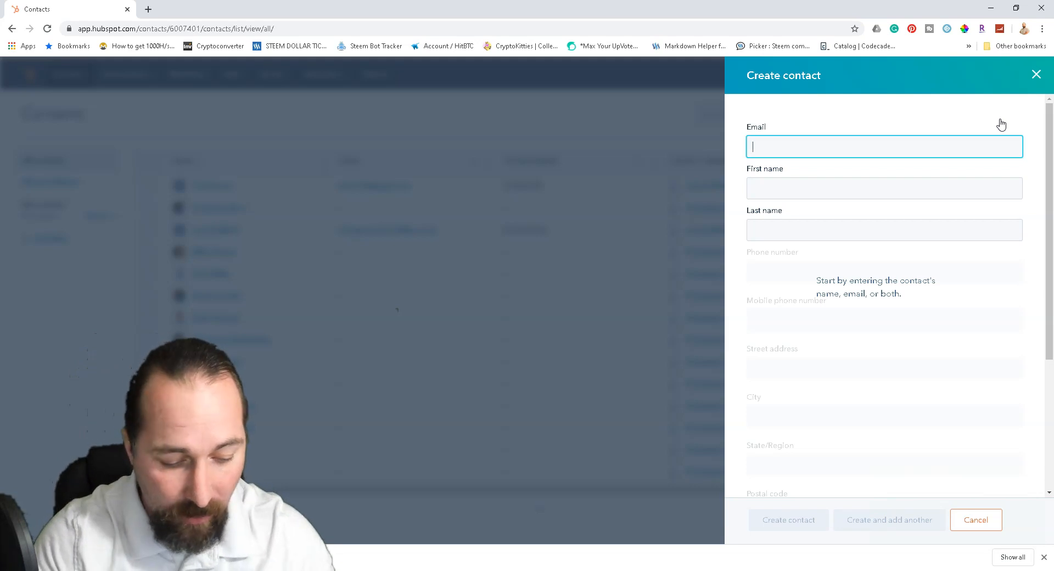
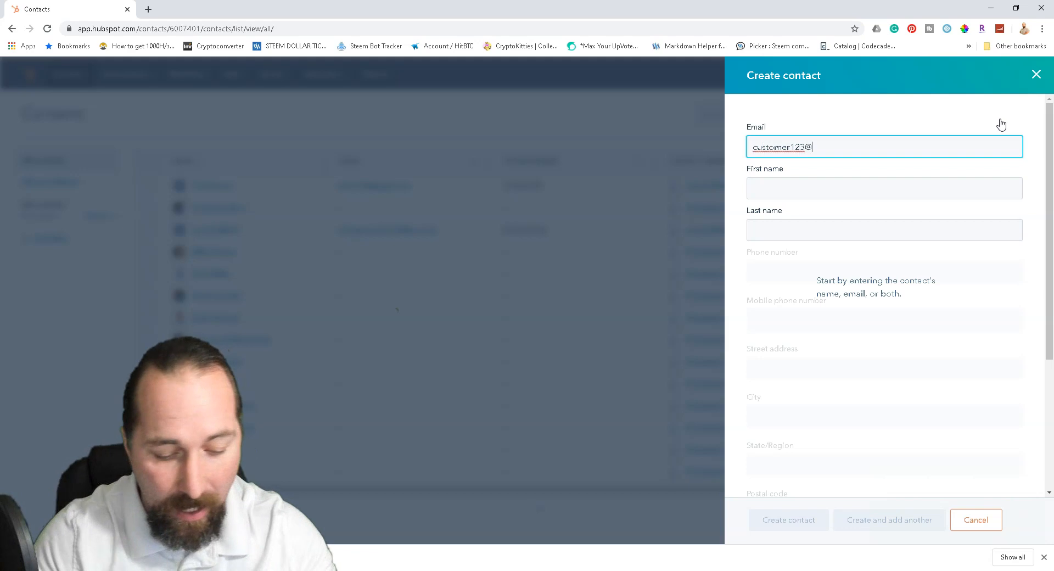
- Enter the new contact's e-mail, first and last name, phone and mobile numbers
key("Tab")
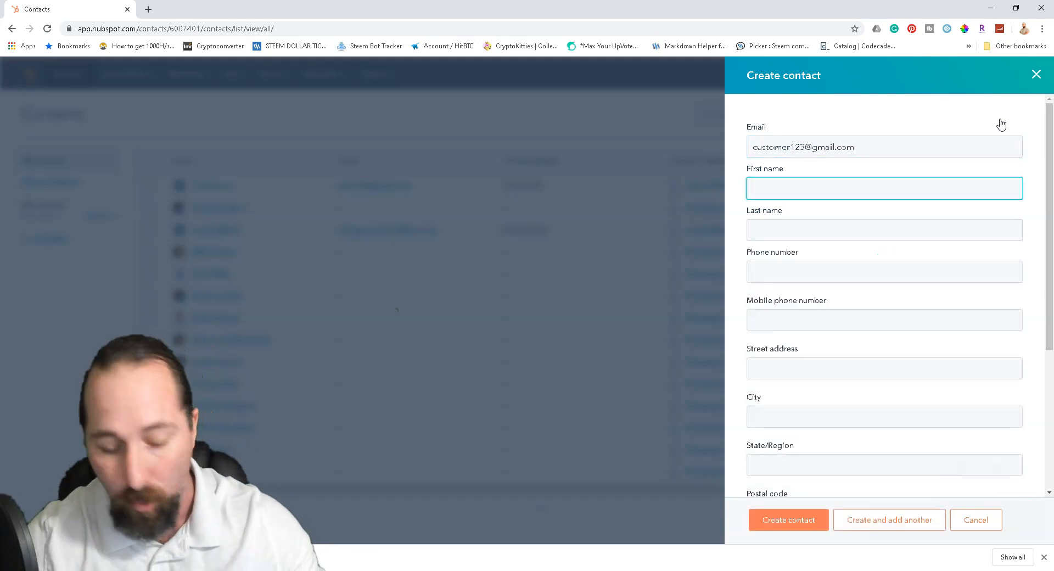
type("T")
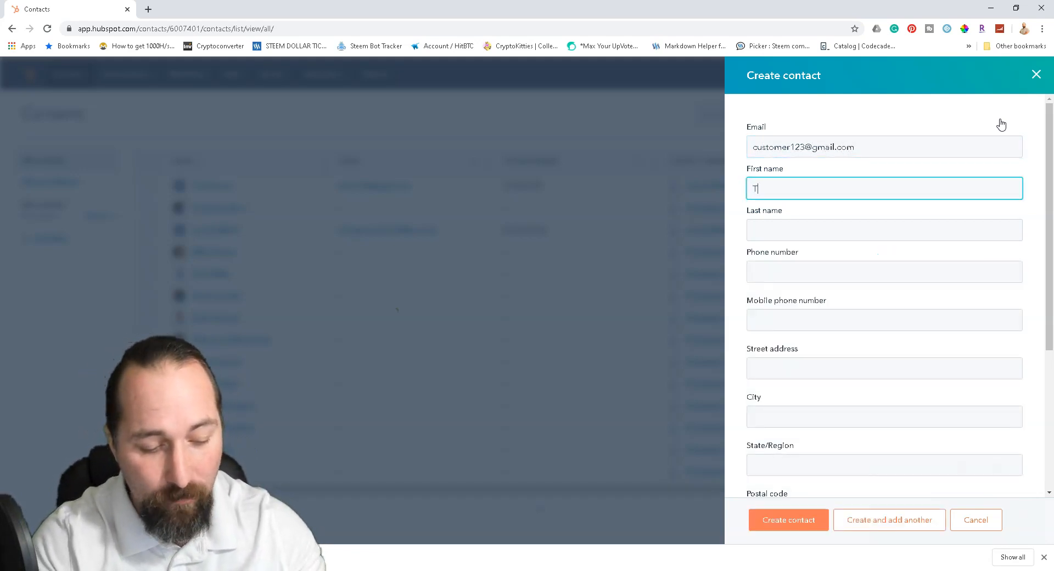
type("est 1")
key("Tab")
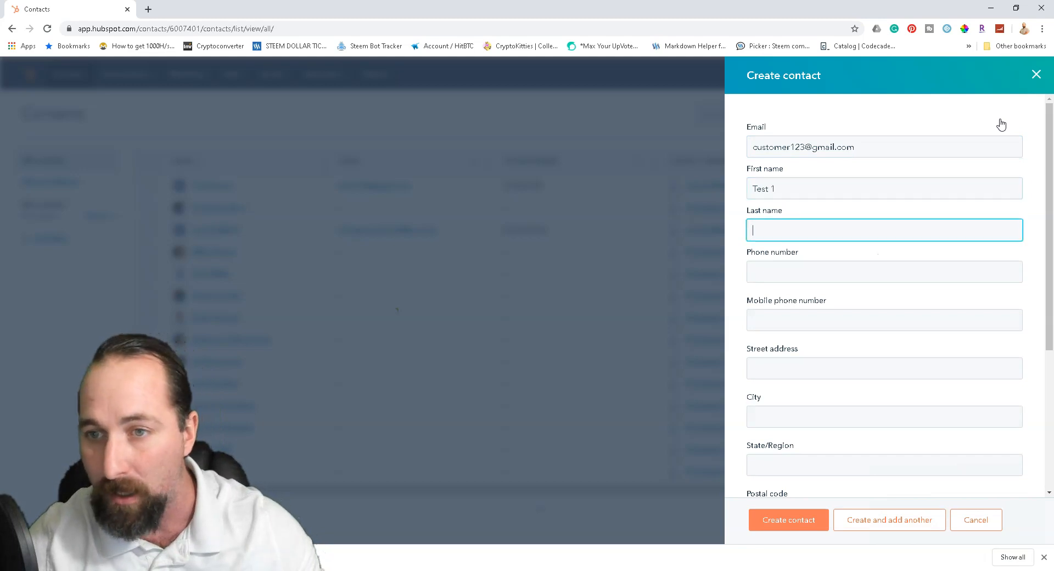
type("Cust")
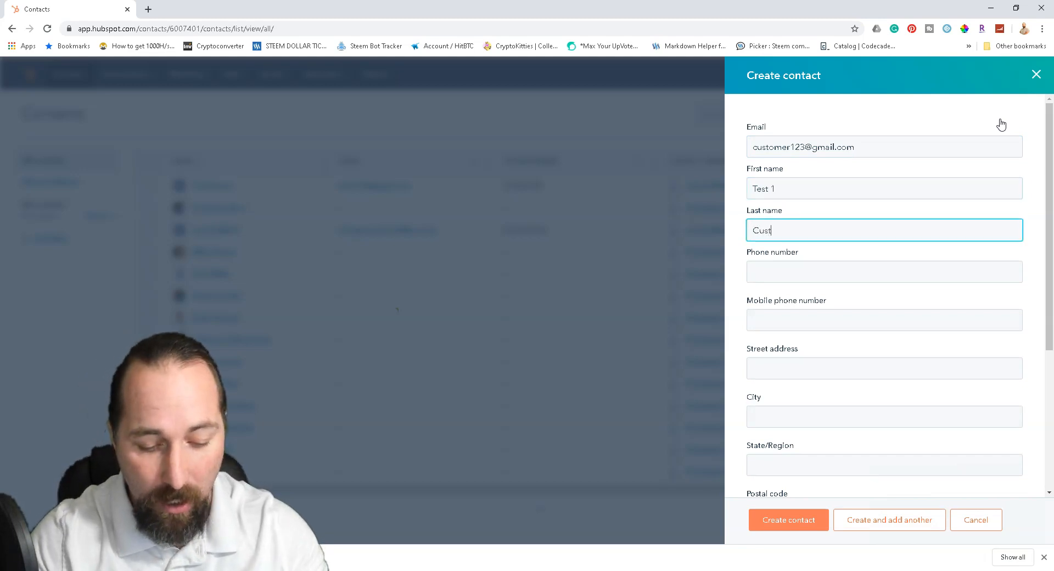
type("omer")
key("Tab")
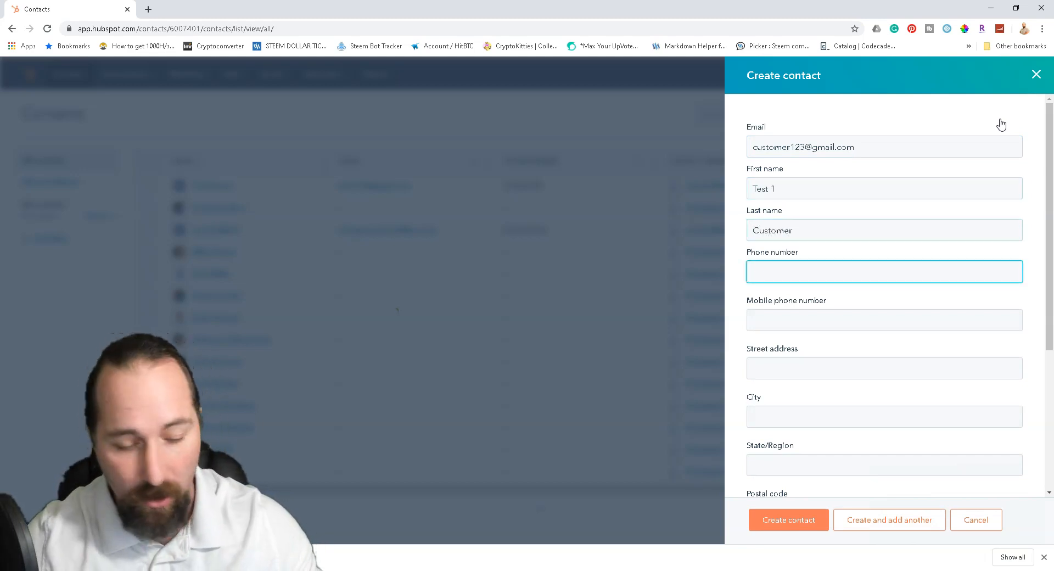
left_click(821, 230)
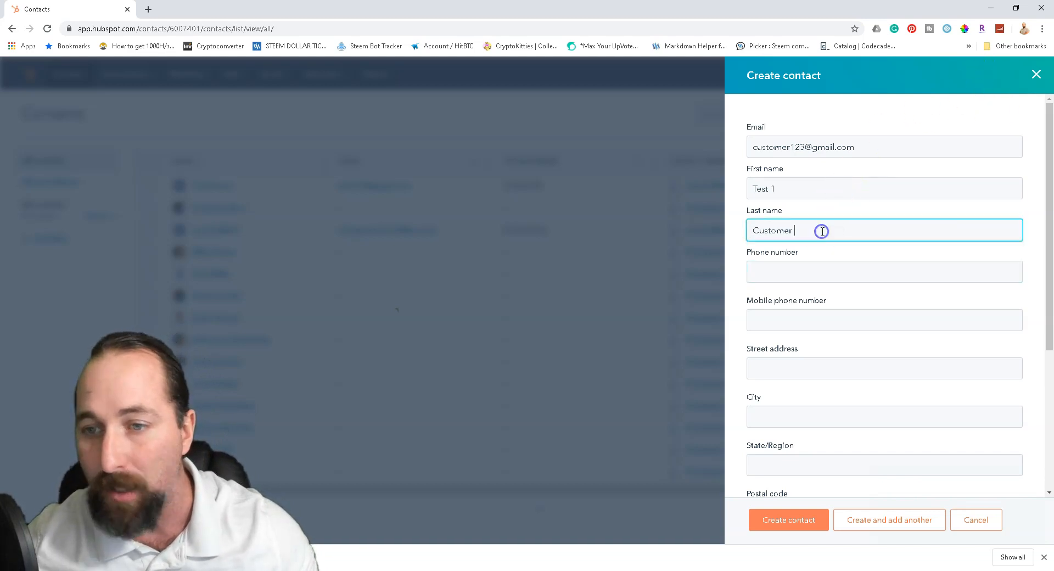
type("2")
left_click(789, 271)
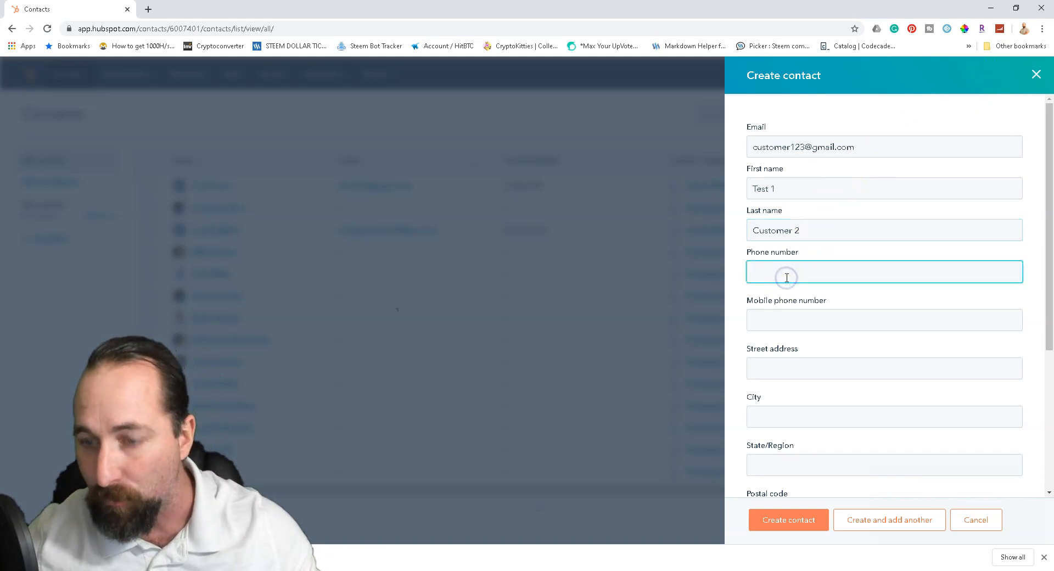
type("123456789")
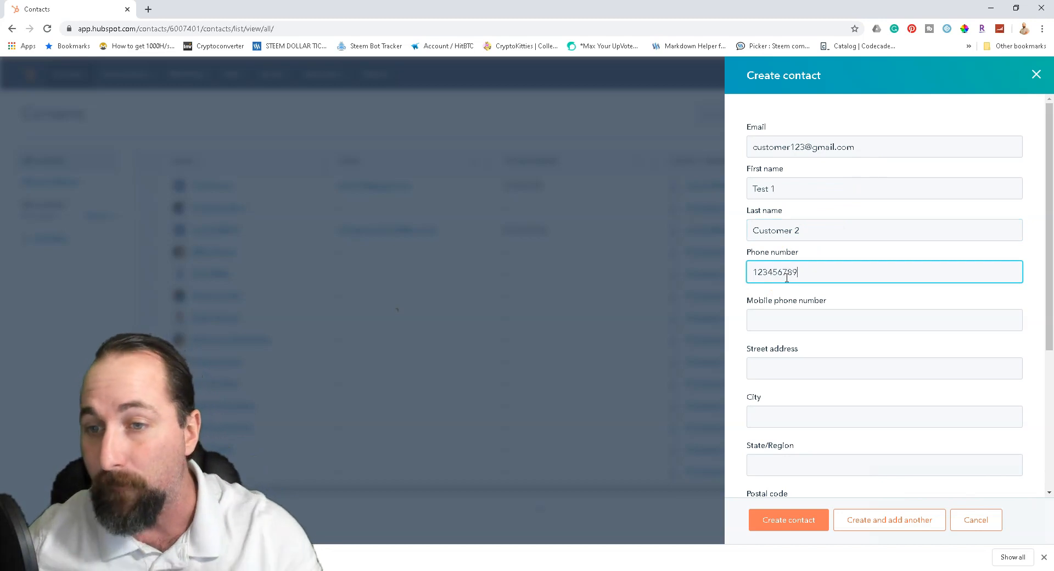
left_click(808, 322)
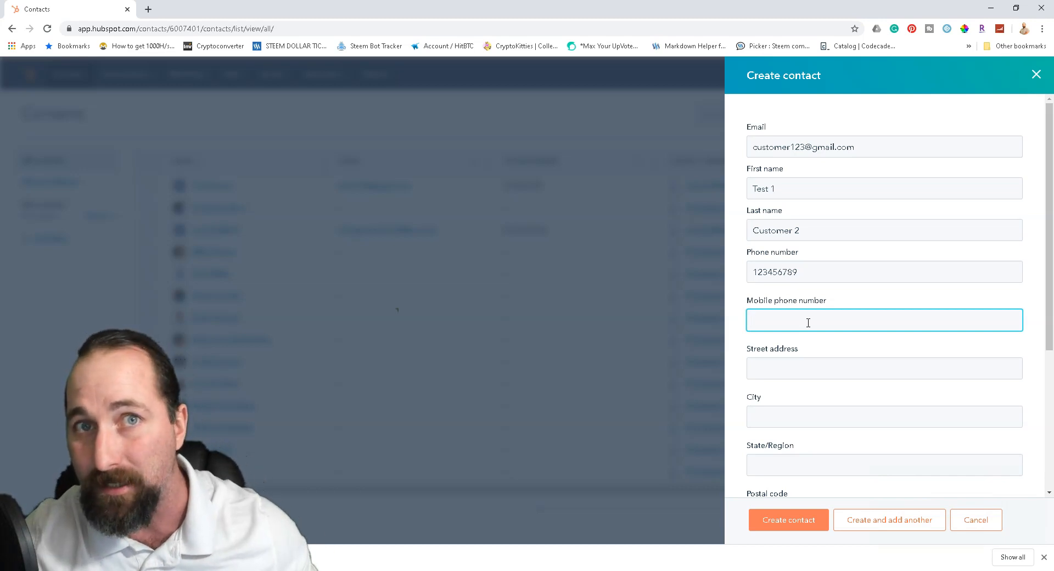
type("23456789")
- Fill in the contact's street address, city, state and postal code
left_click(795, 362)
type("123")
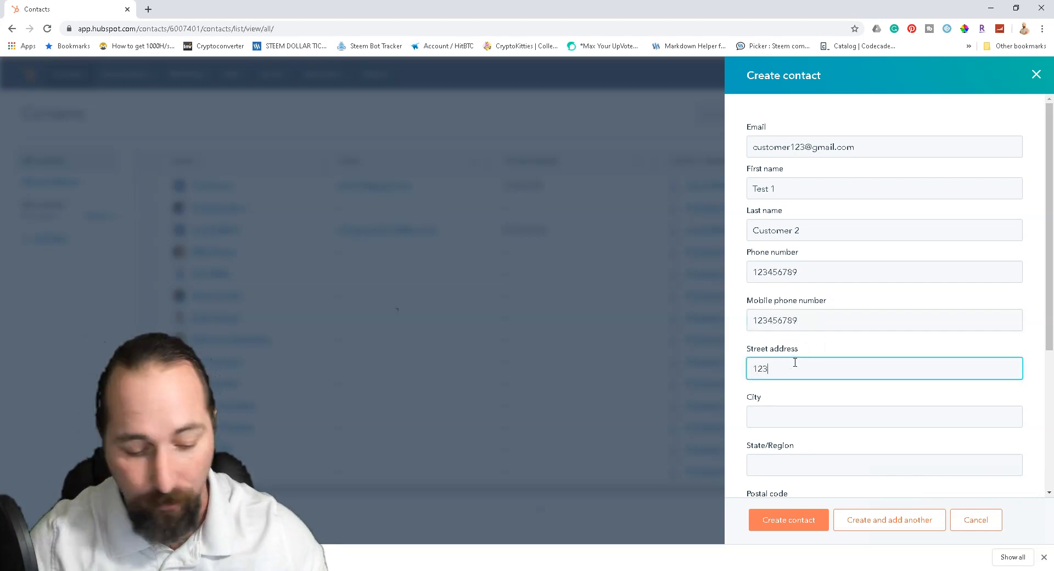
type(" main st")
key("Tab")
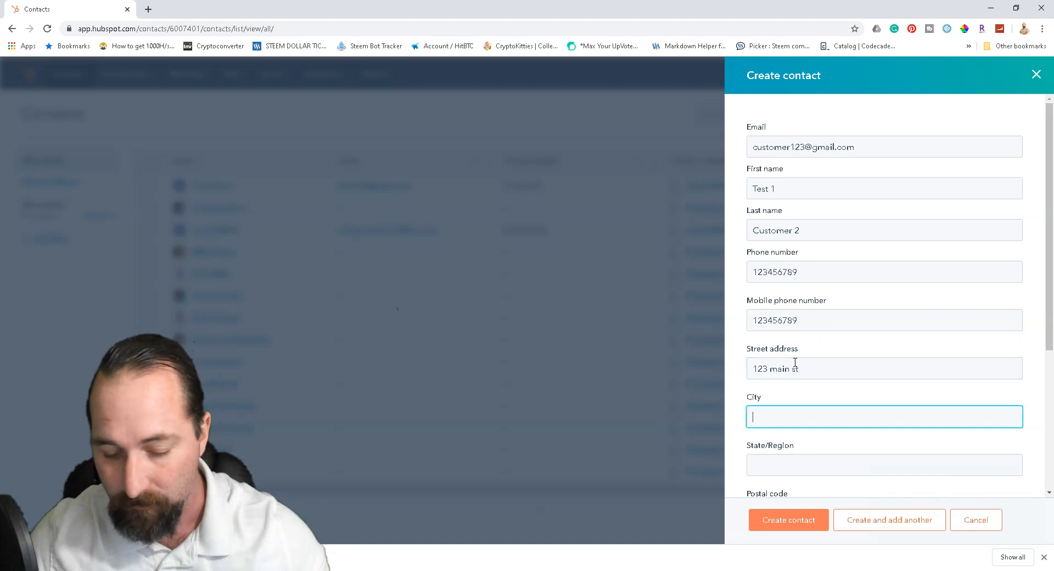
type("mertotown")
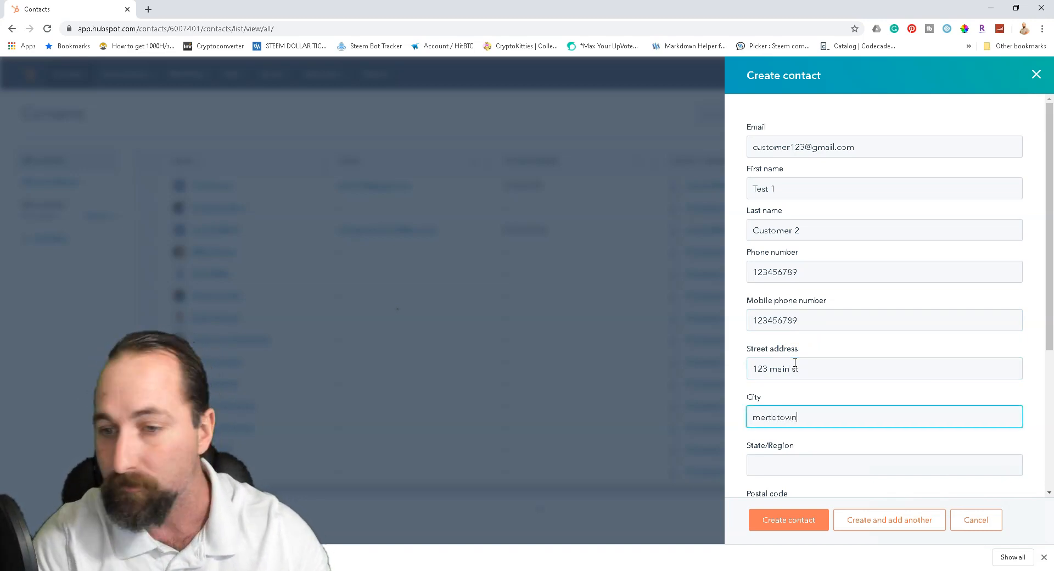
key("Tab")
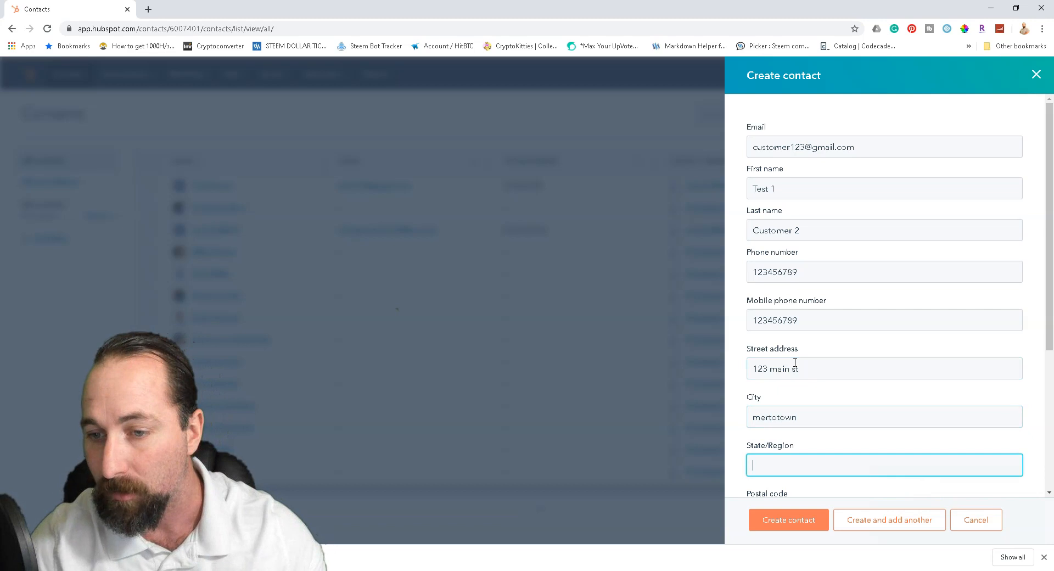
type("co")
key("Tab")
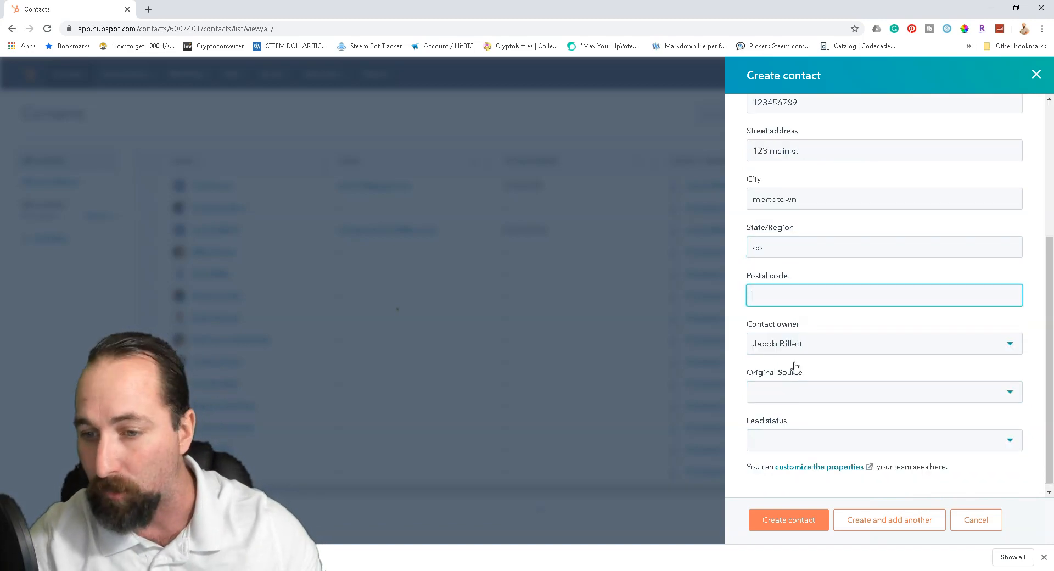
type("8")
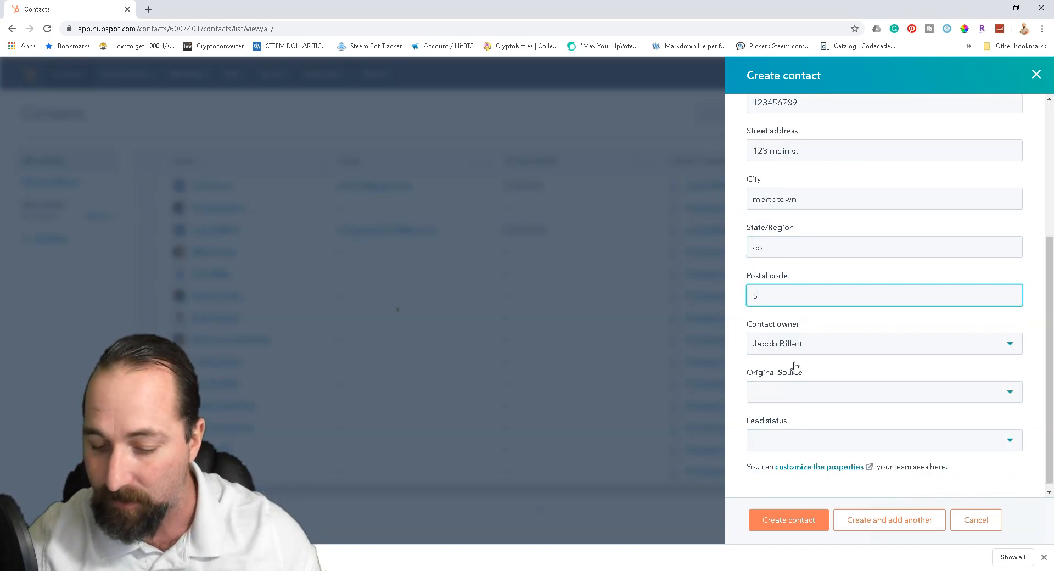
key("BackSpace")
type("80051")
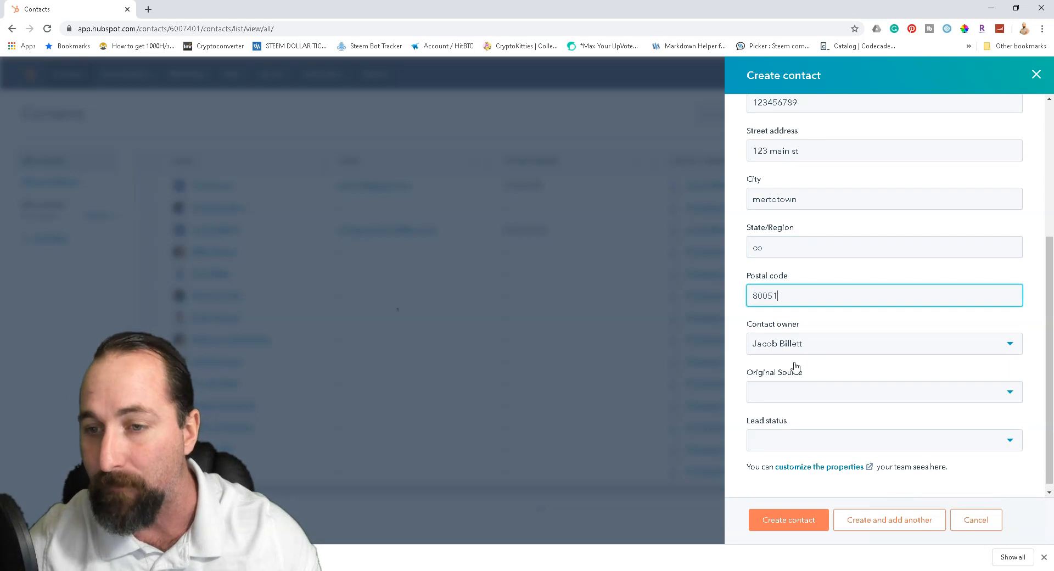
left_click(898, 346)
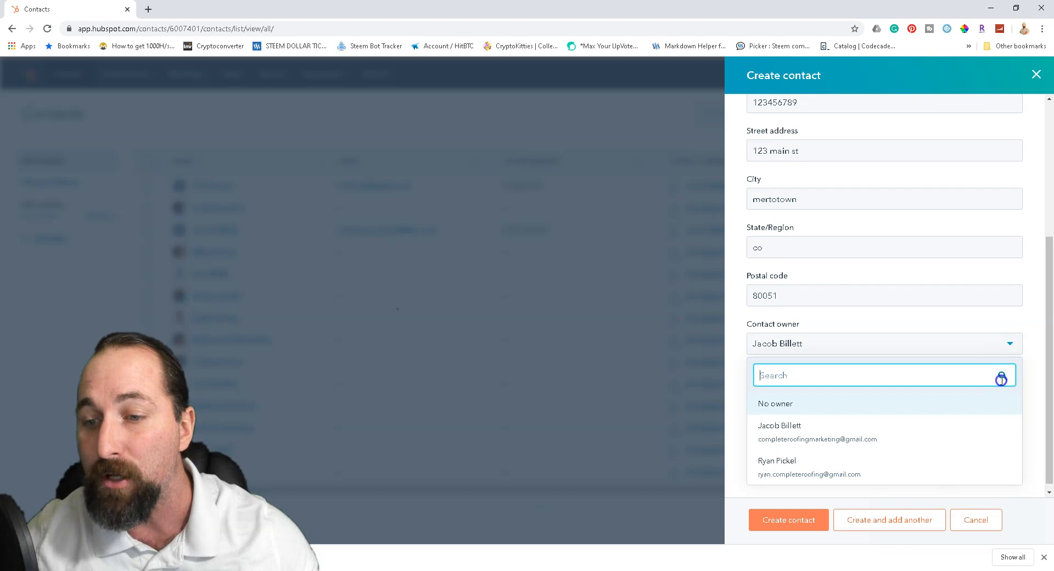
left_click(792, 362)
left_click(796, 444)
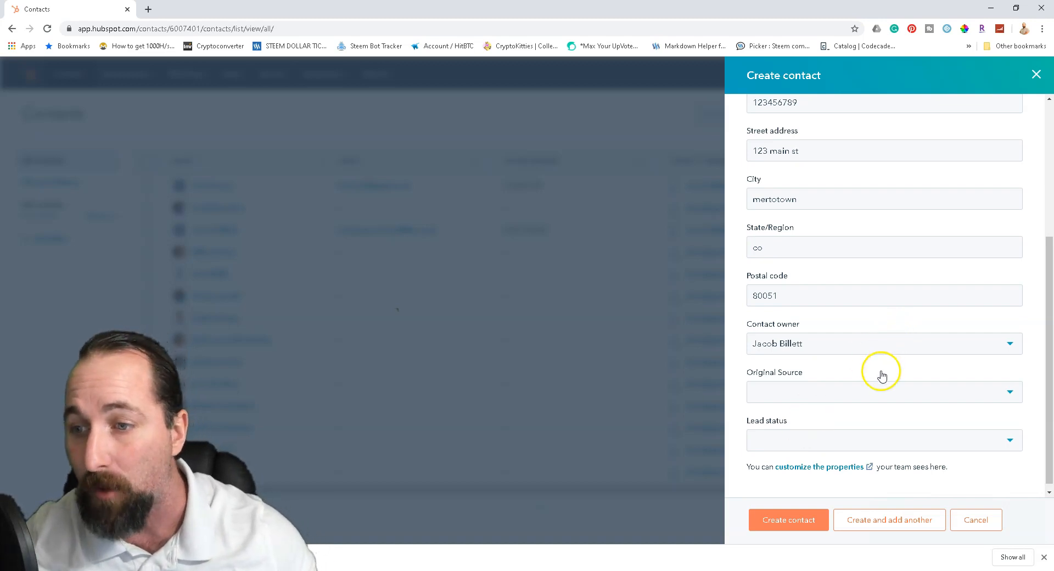
- Open the Original Source dropdown and review options like Organic search and Social media
left_click(877, 392)
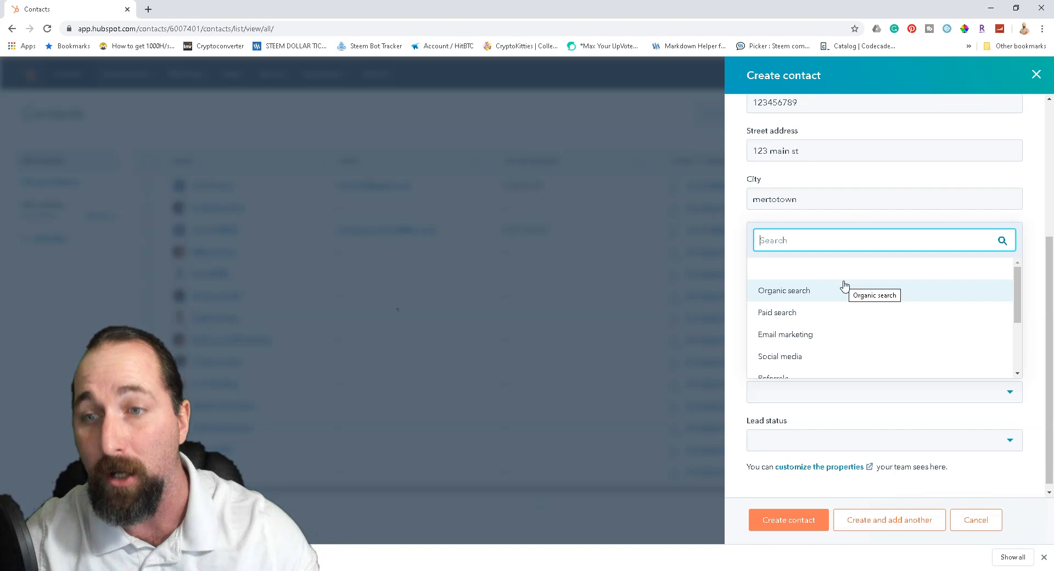
left_click(834, 290)
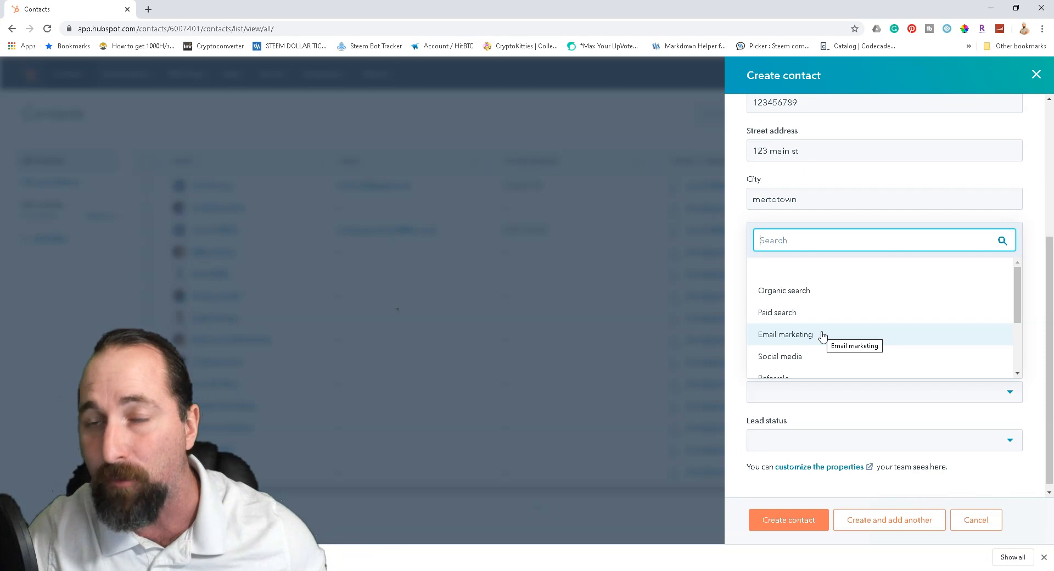
left_click(821, 357)
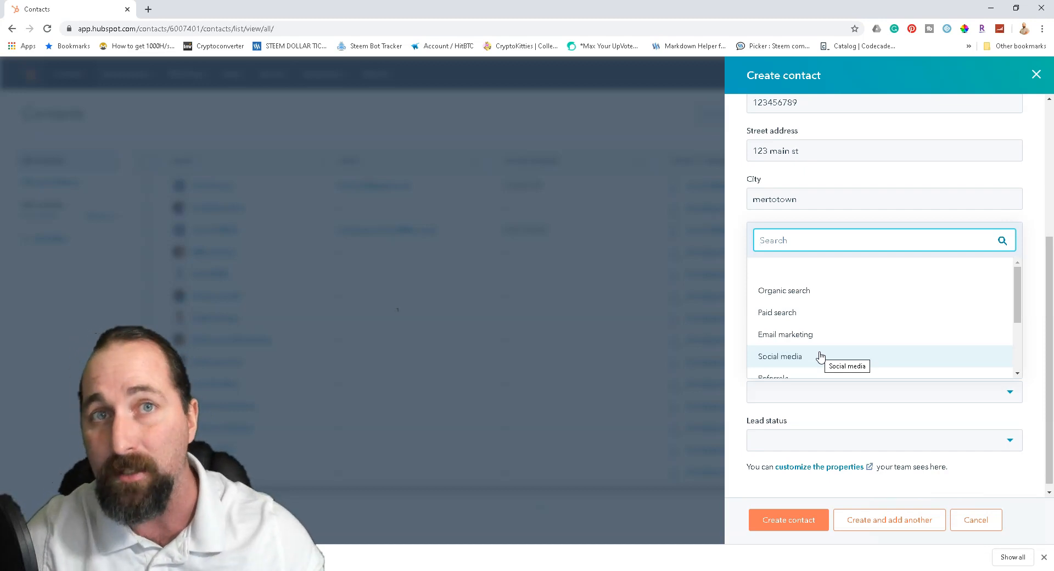
scroll(820, 357, "down", 1)
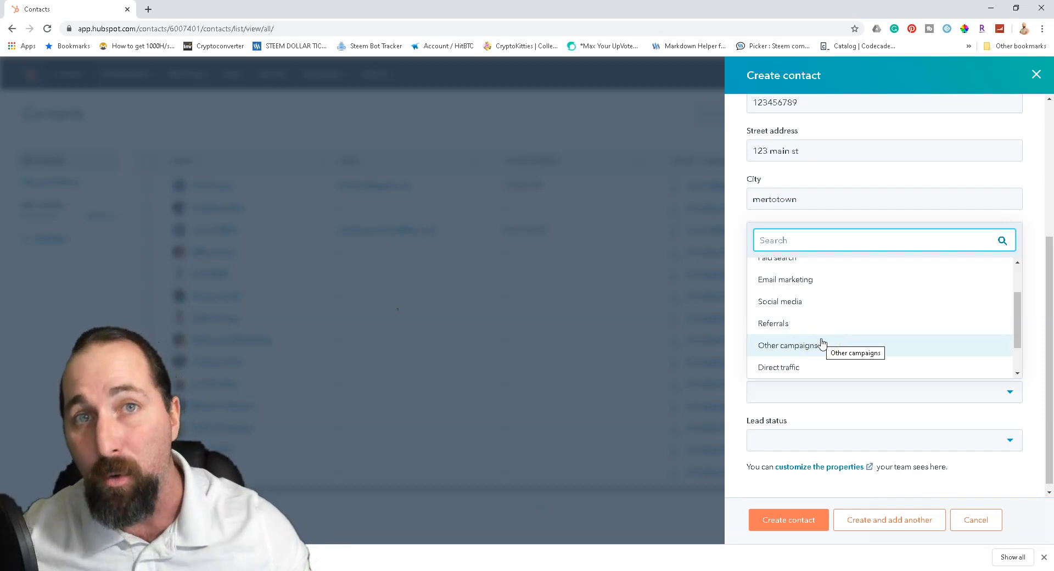
- Review the remaining source options and set Original Source to Direct traffic
left_click(851, 352)
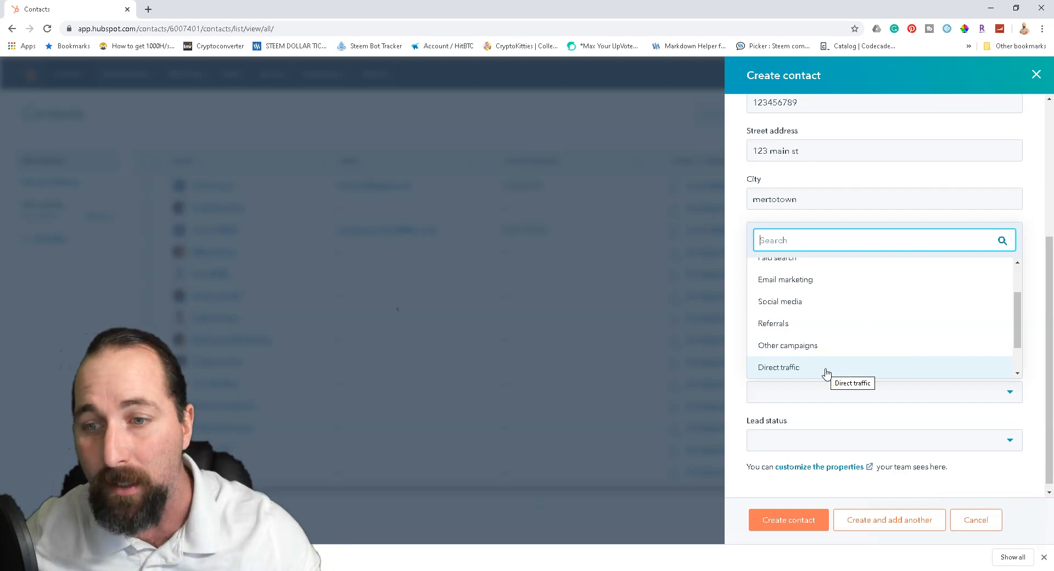
scroll(826, 372, "down", 1)
left_click(866, 352)
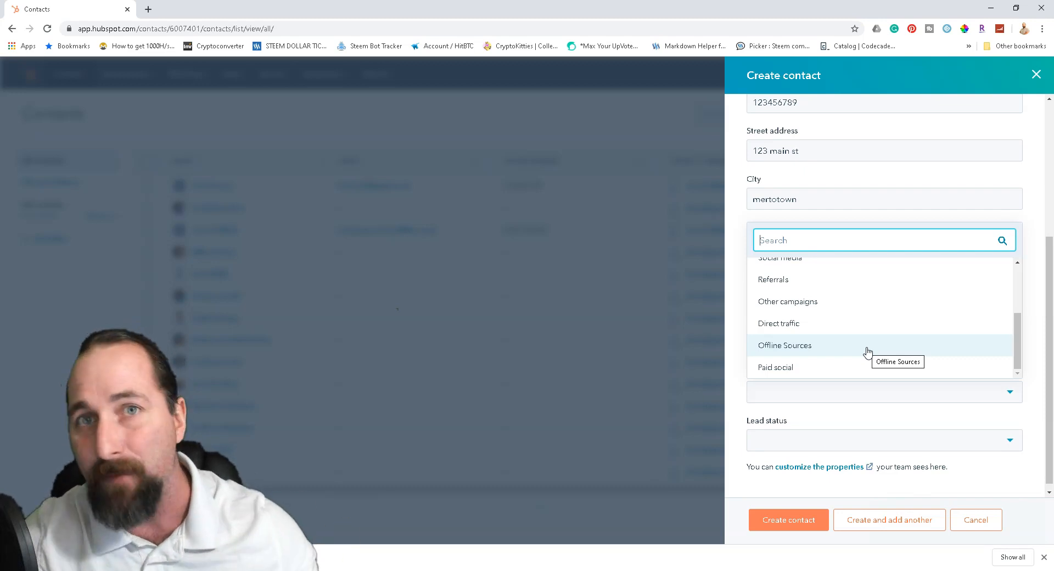
left_click(866, 344)
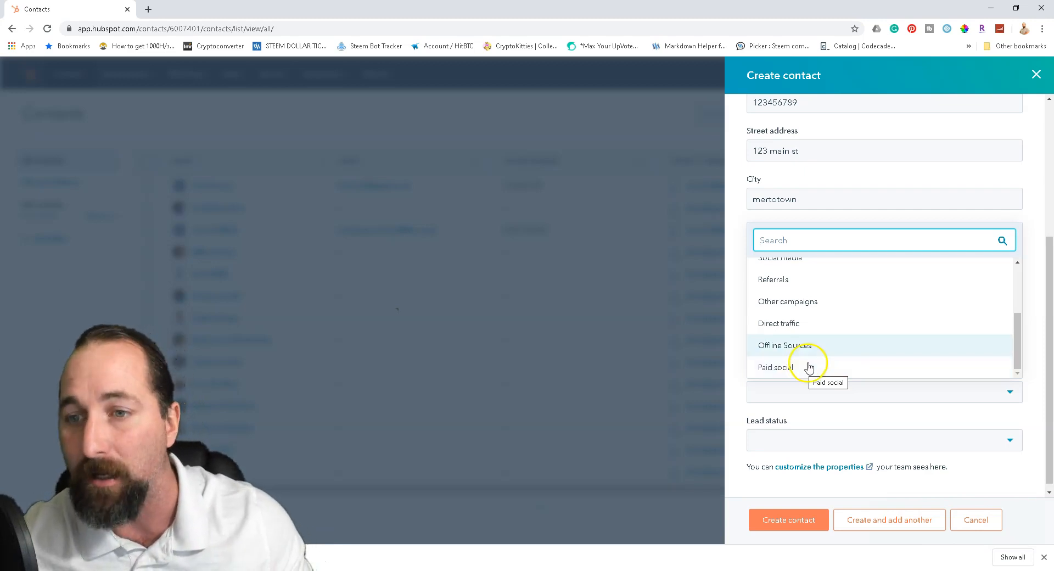
scroll(803, 341, "up", 3)
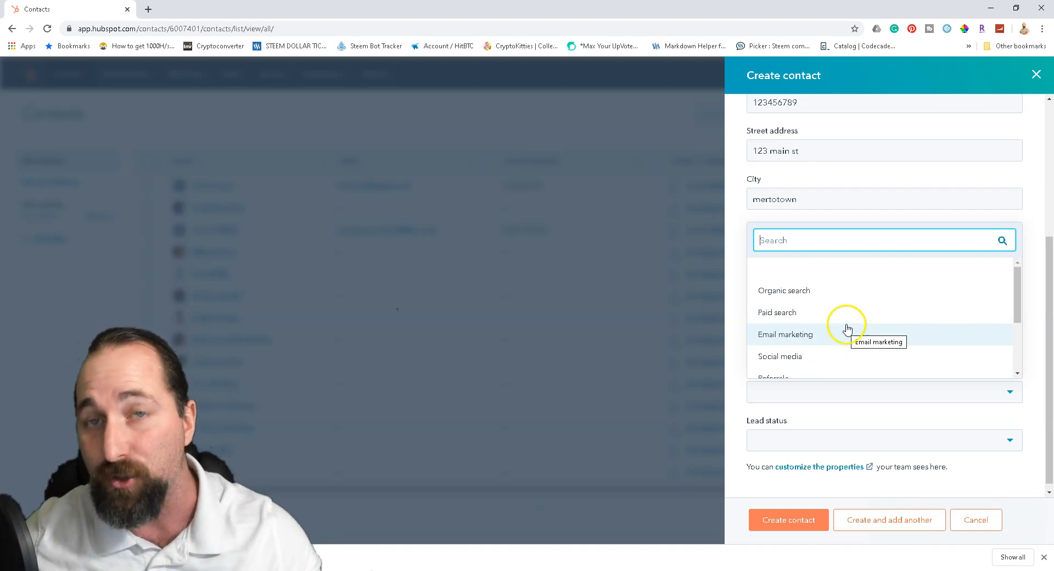
scroll(851, 329, "down", 2)
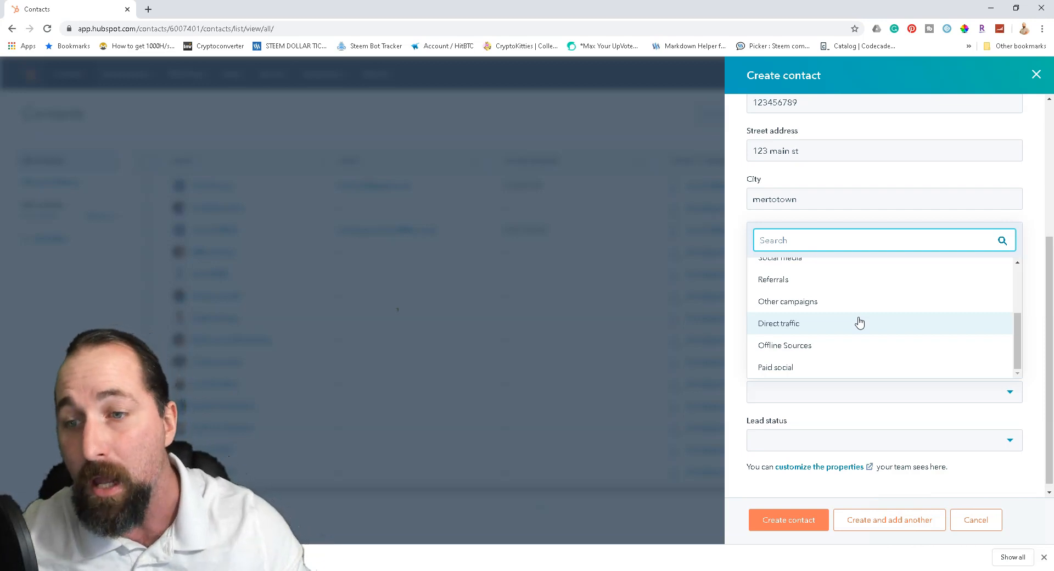
left_click(856, 310)
left_click(822, 323)
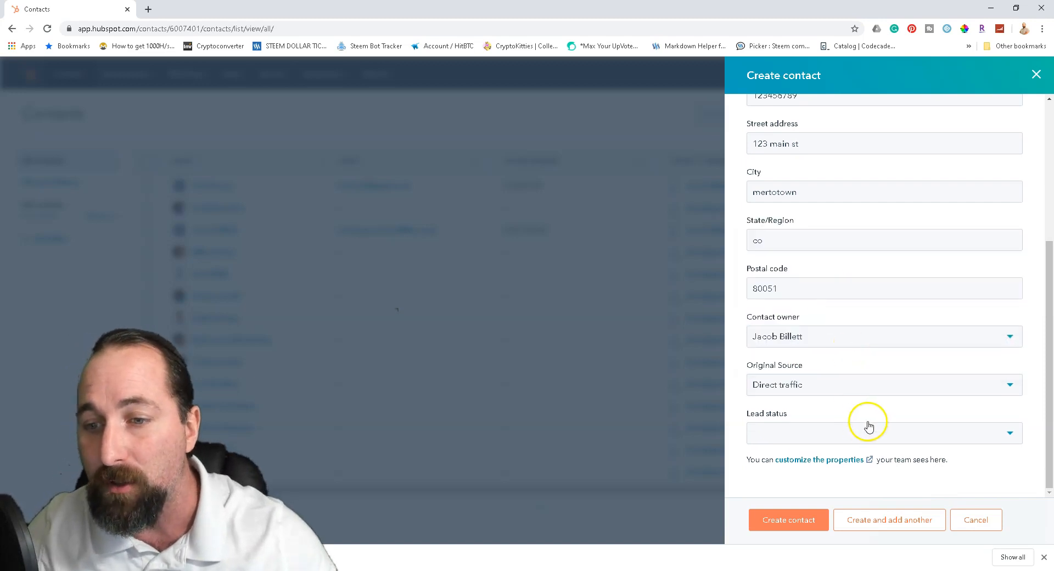
- Set the lead status to New and save the contact to the contacts list
left_click(833, 439)
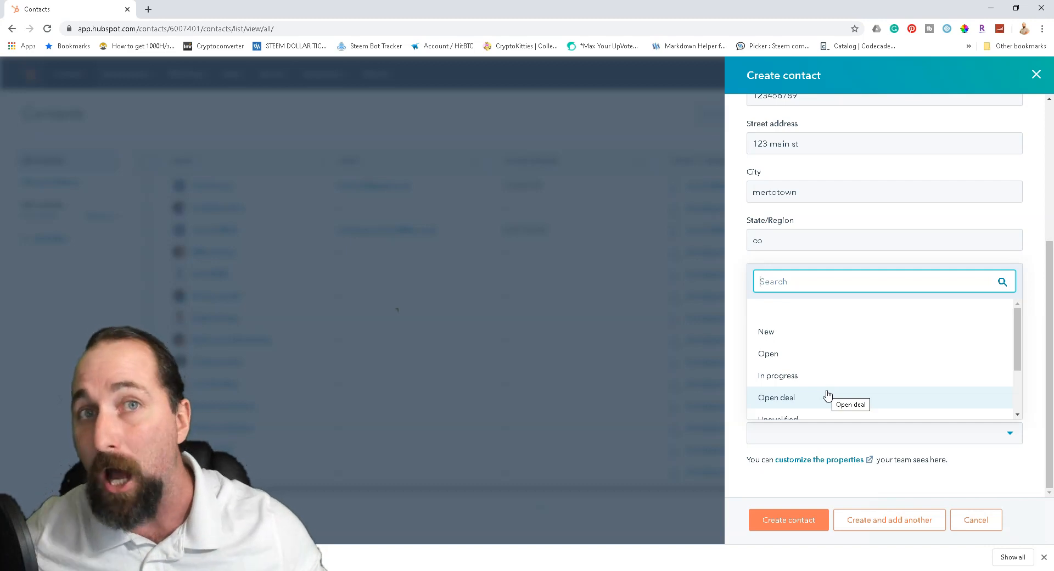
scroll(828, 395, "down", 2)
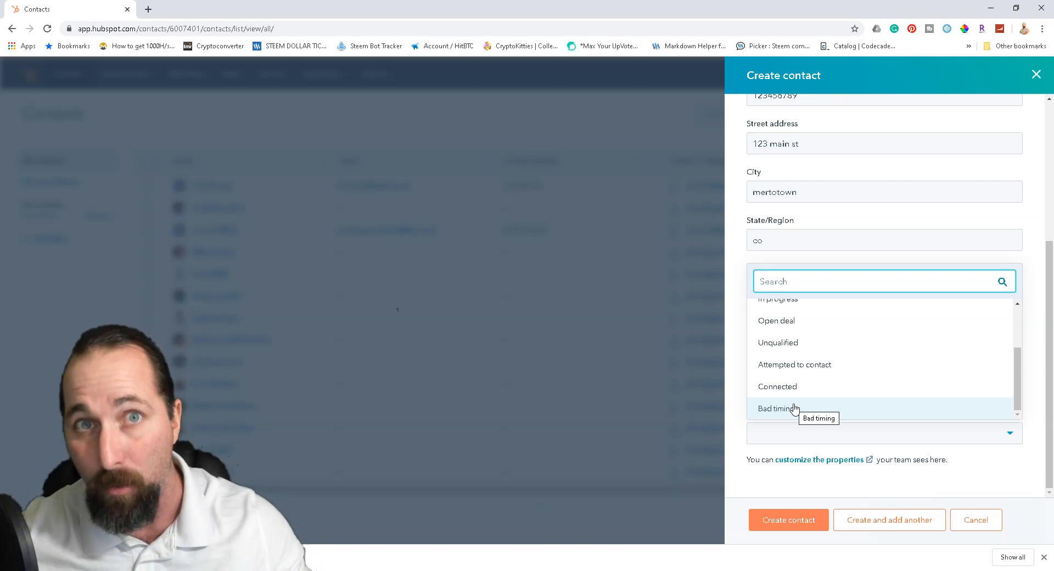
scroll(795, 408, "up", 2)
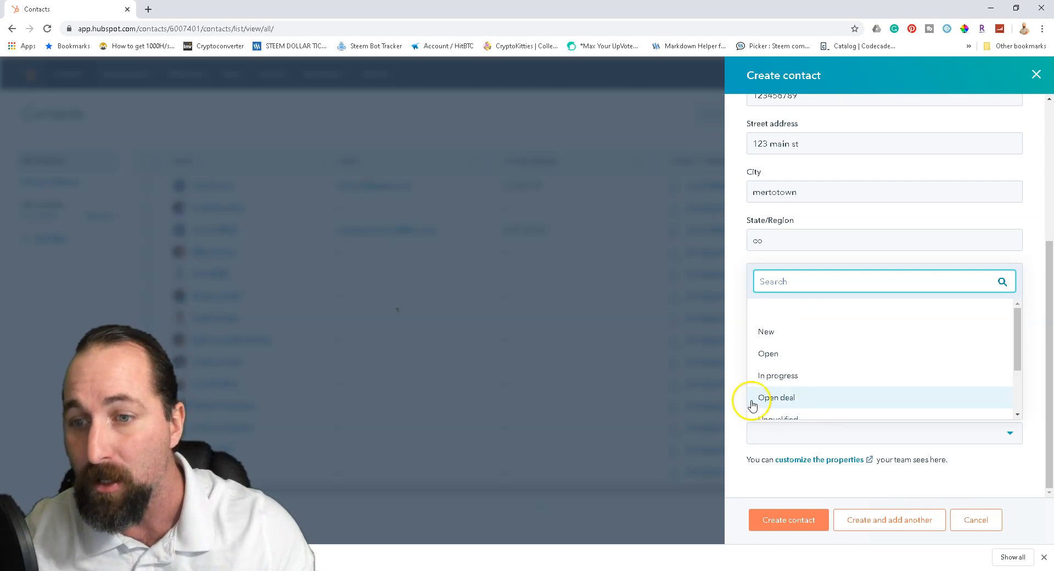
left_click(799, 335)
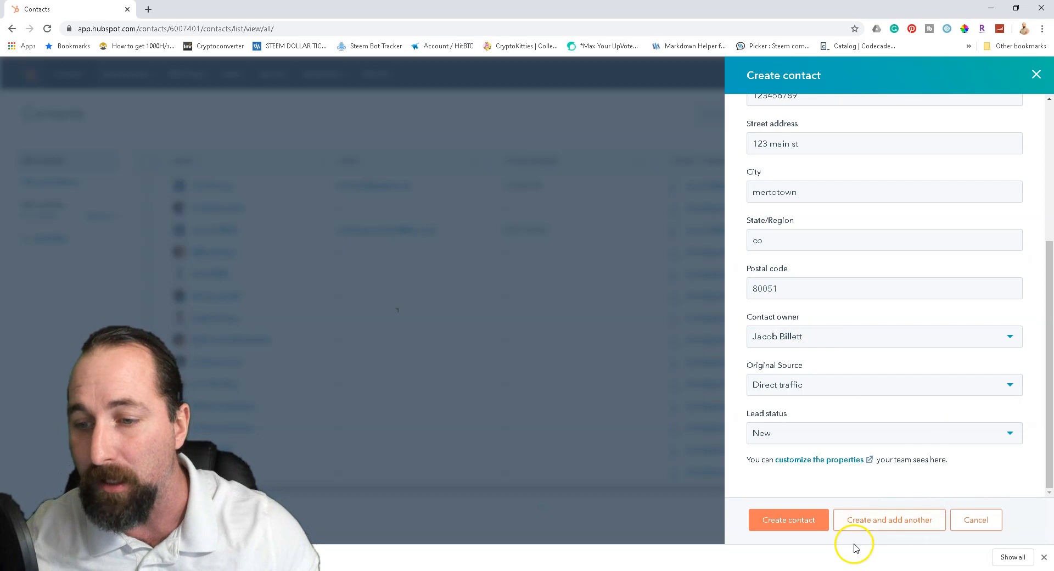
left_click(794, 521)
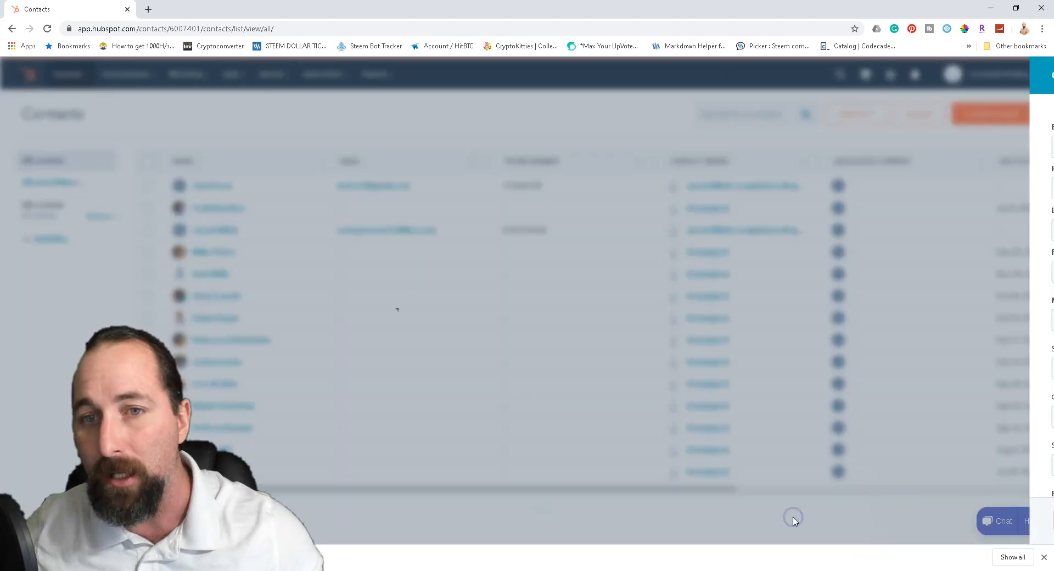